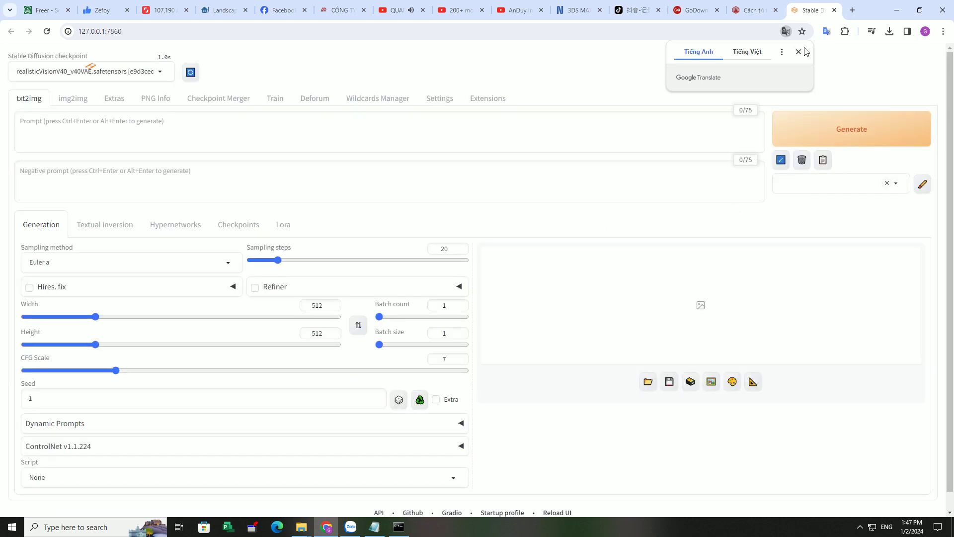
Restore the prompts and generation parameters of the last txt2img run, leaving the style selection empty.
left_click(896, 184)
left_click(849, 199)
left_click(887, 183)
left_click(922, 183)
left_click(935, 60)
left_click(781, 160)
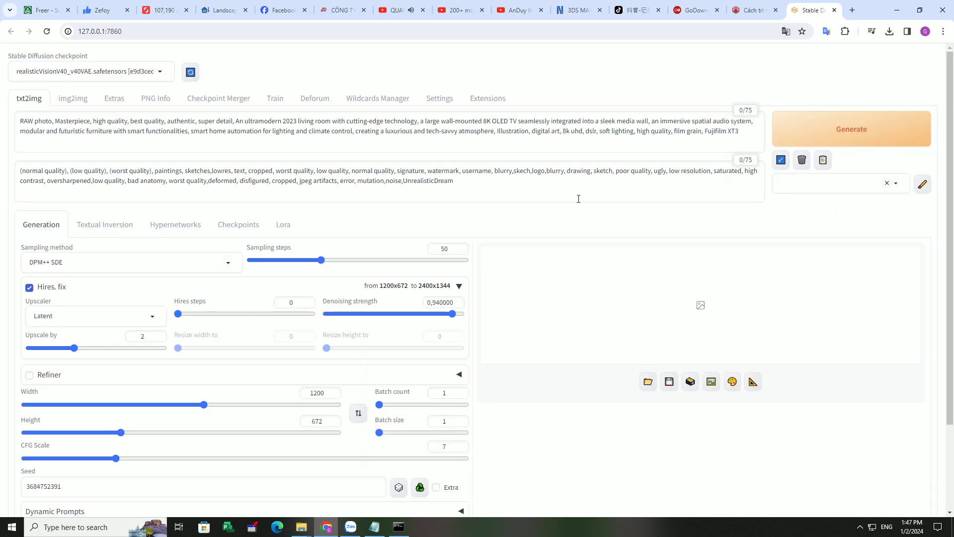
Disable Hires. fix, set the image height to 675 and reset the seed to random (-1).
left_click(368, 314)
left_click(436, 302)
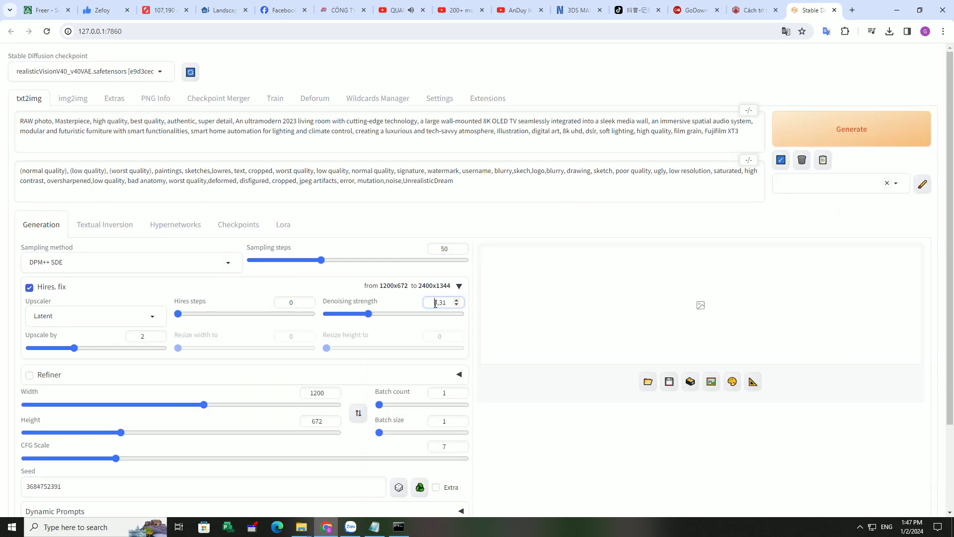
scroll(437, 302, "down", 1)
left_click(32, 237)
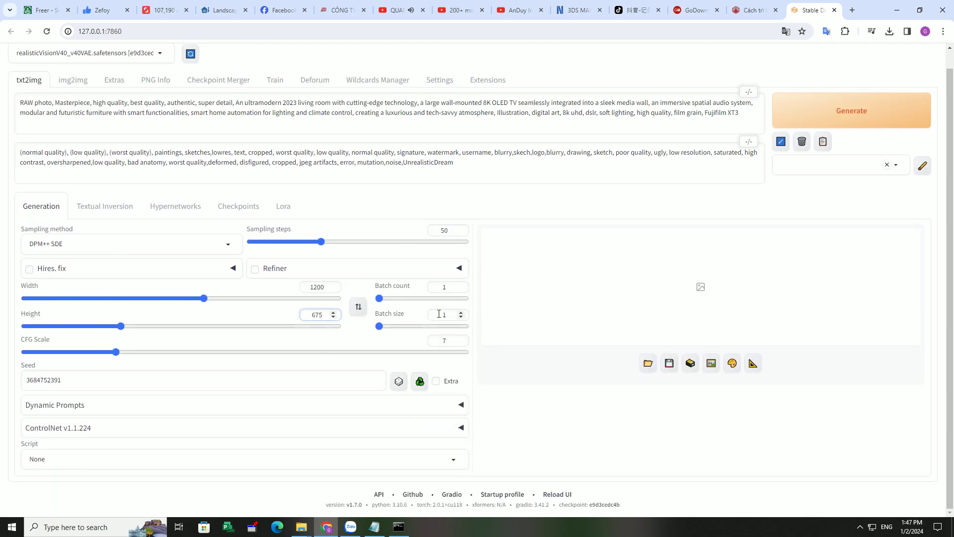
left_click(419, 392)
scroll(630, 217, "up", 1)
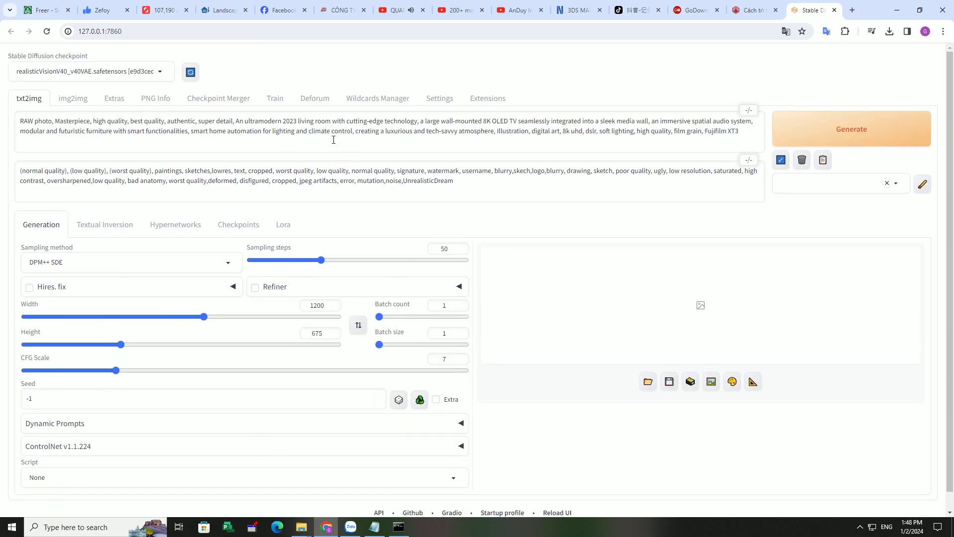
Open ChatGPT in a new browser tab.
left_click(853, 11)
type("chat.openai.com/?model=text-davinci-002-render-sha")
key("Return")
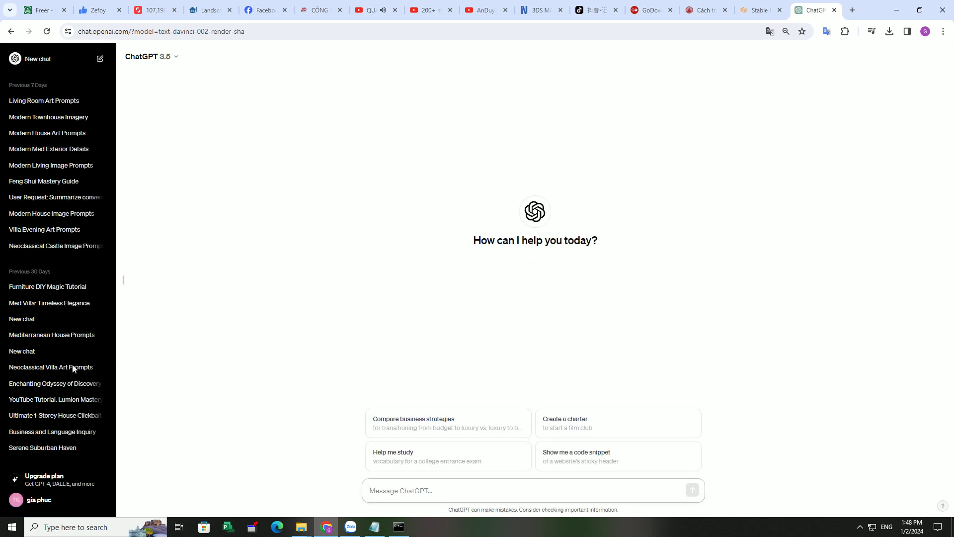
Request image prompts for a modern-style house villa with the Midjourney Prompt Generator template.
left_click(815, 268)
left_click(760, 10)
left_click(811, 11)
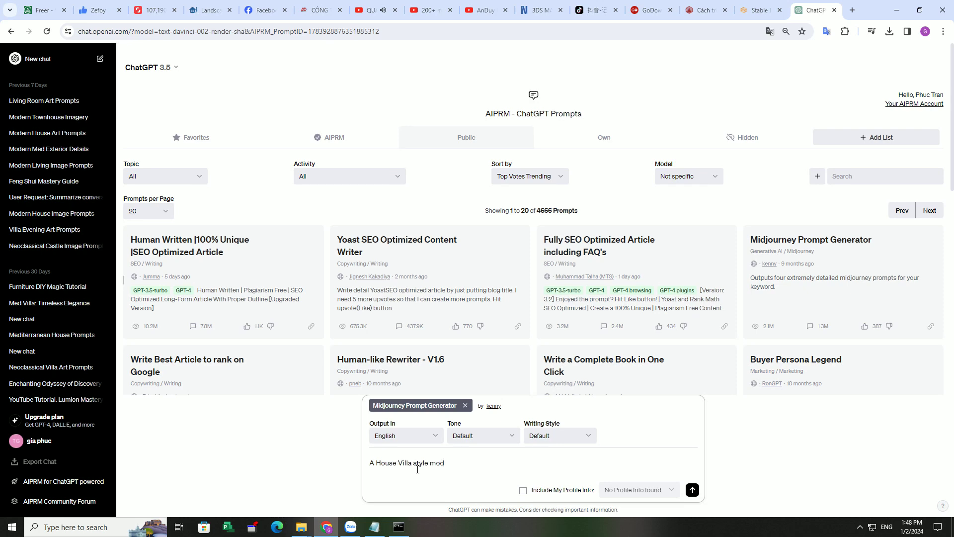
left_click(693, 490)
Copy the luxurious modern house villa description from ChatGPT and replace the living room description in the Stable Diffusion prompt with it.
left_click_drag(444, 166, 564, 159)
key("ctrl+c")
left_click(760, 10)
left_click_drag(236, 120, 564, 130)
key("ctrl+v")
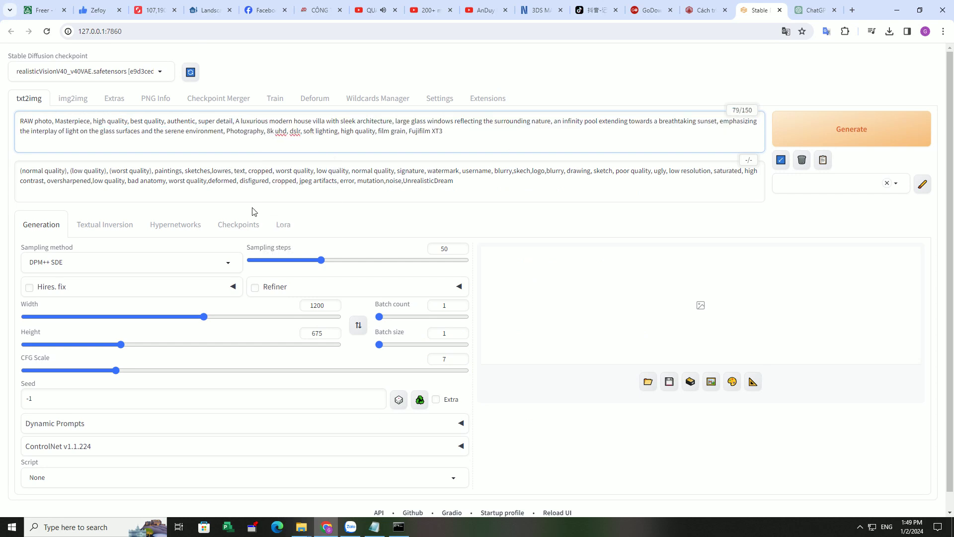
Set the sampling steps to 20, generate the villa image and preview it enlarged.
left_click_drag(321, 262, 278, 261)
left_click(809, 132)
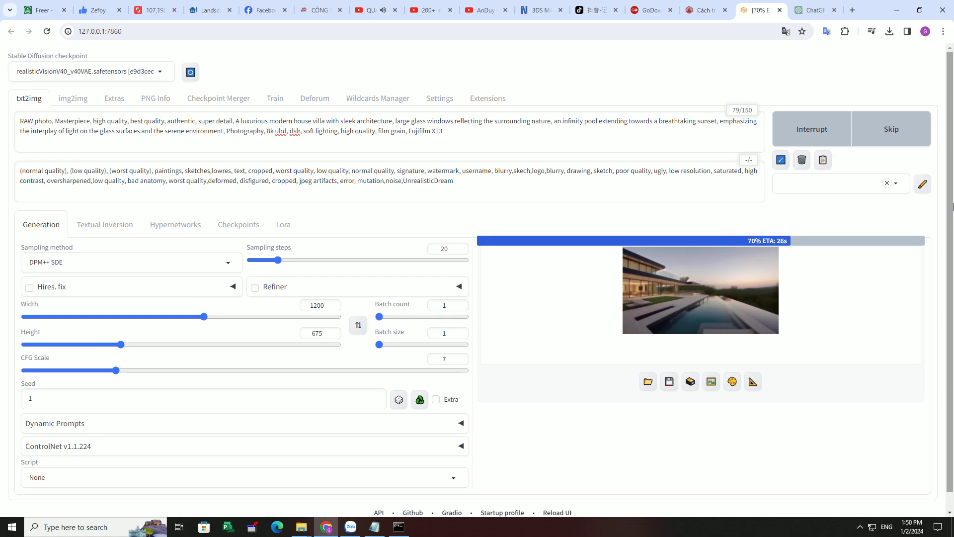
left_click(700, 298)
left_click(925, 61)
Add the add_detail LoRA with weight 0.3 at the end of the positive prompt.
left_click(446, 131)
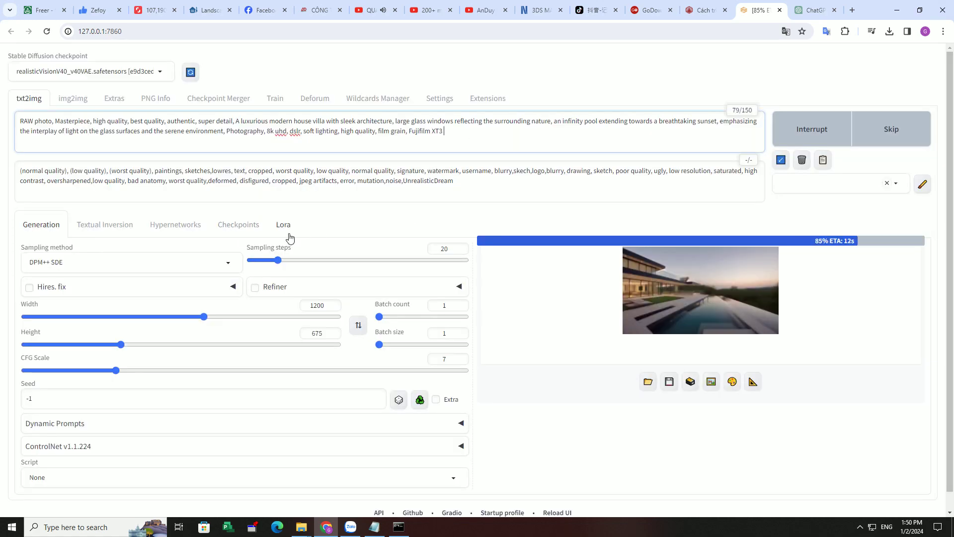
left_click(283, 224)
scroll(283, 228, "down", 4)
left_click(348, 209)
scroll(348, 208, "up", 4)
left_click(537, 147)
Return to the generation settings and inspect the generated villa image enlarged.
left_click(41, 225)
left_click(700, 299)
left_click(925, 61)
Add the epi_noiseoffset2 LoRA with weight 0.4 after the add_detail LoRA in the prompt.
left_click(479, 148)
left_click(282, 225)
scroll(358, 298, "down", 8)
left_click(88, 347)
left_click(579, 131)
type("0.14>")
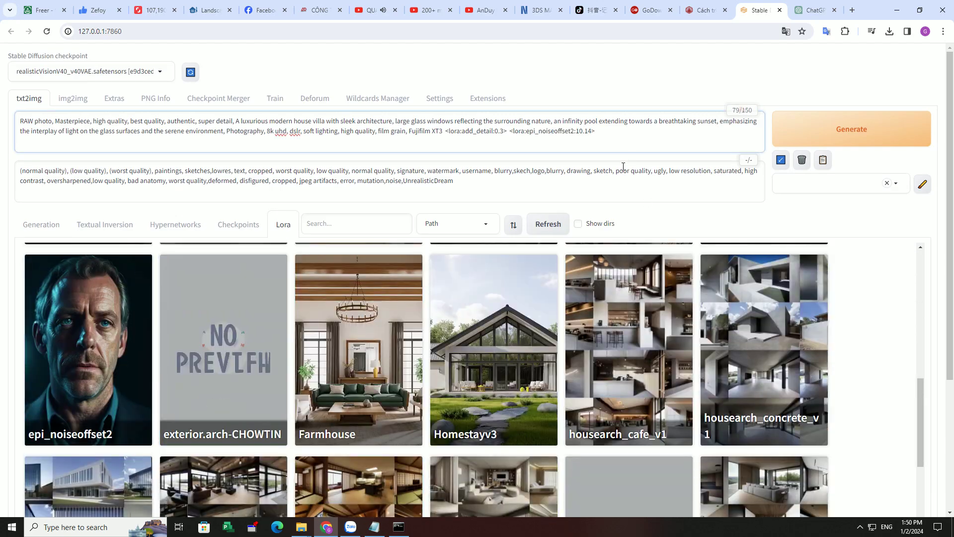
Add the MODERN VILLAV1 LoRA with weight 0.66 to the prompt and generate the image again.
scroll(326, 405, "down", 10)
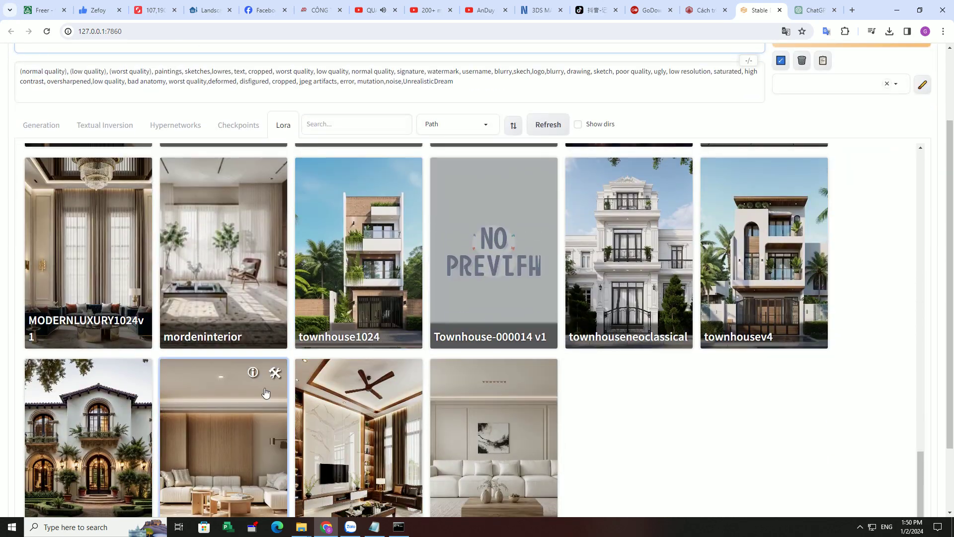
scroll(394, 456, "up", 6)
left_click(764, 382)
scroll(765, 381, "up", 6)
left_click(665, 132)
key("BackSpace")
type("0.66>")
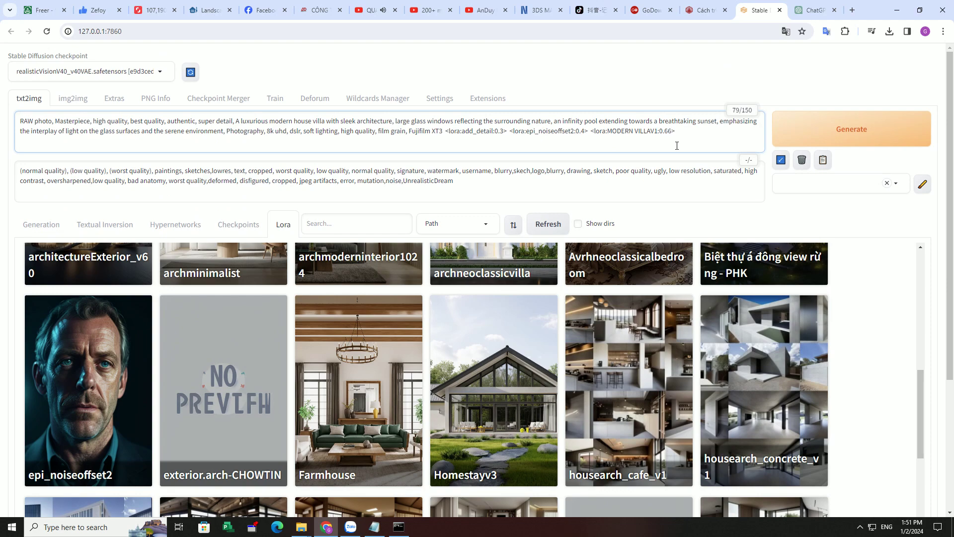
left_click(40, 224)
left_click(851, 128)
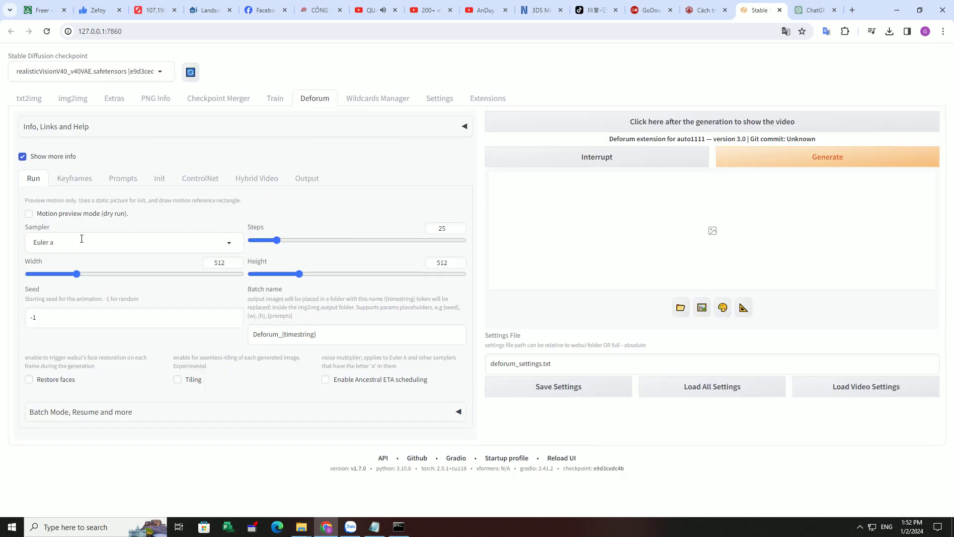
Set Deforum's run settings to the DPM++ SDE sampler, 20 steps and a size of 1200 by 675.
left_click(81, 240)
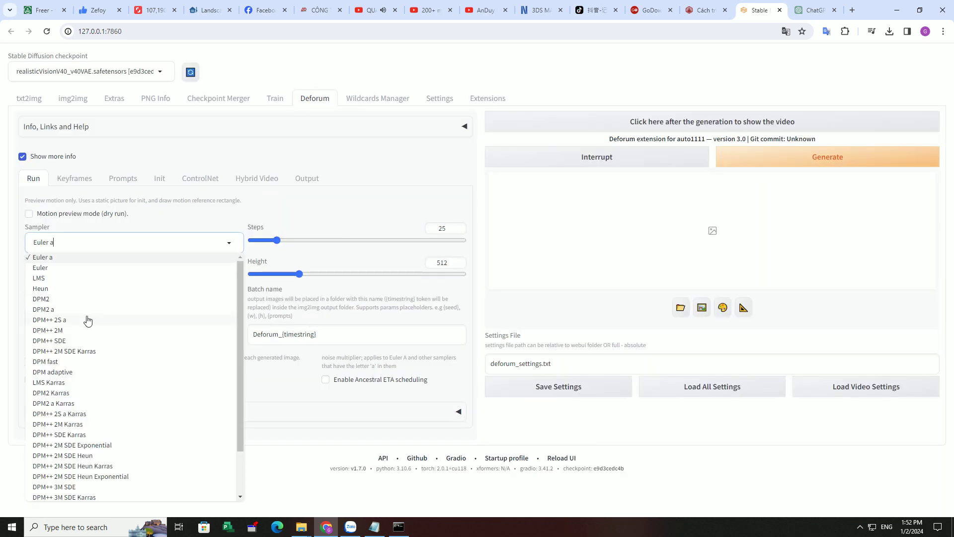
left_click(67, 336)
left_click_drag(277, 240, 272, 240)
left_click(438, 262)
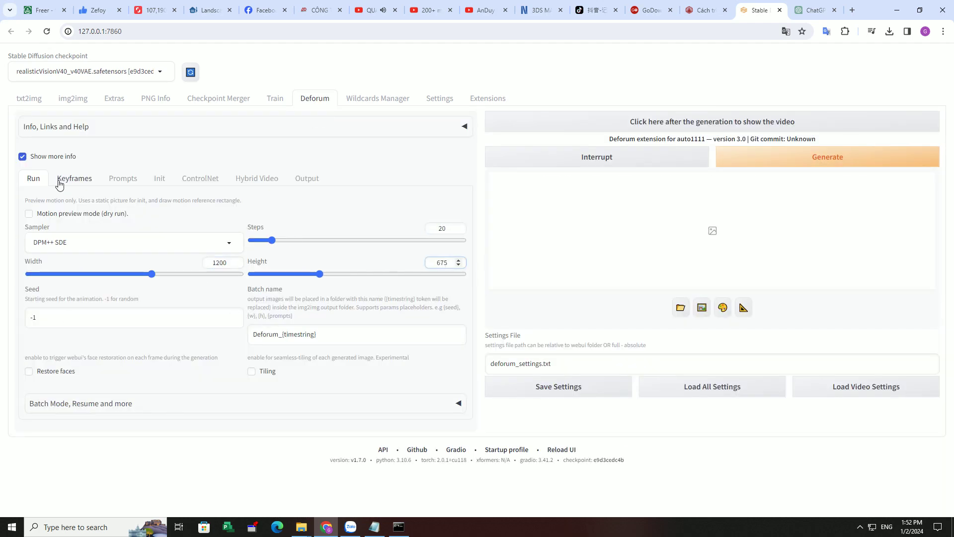
Set the Deforum keyframes to a maximum of 600 frames and the 3D animation mode.
left_click(58, 181)
left_click_drag(273, 277, 204, 285)
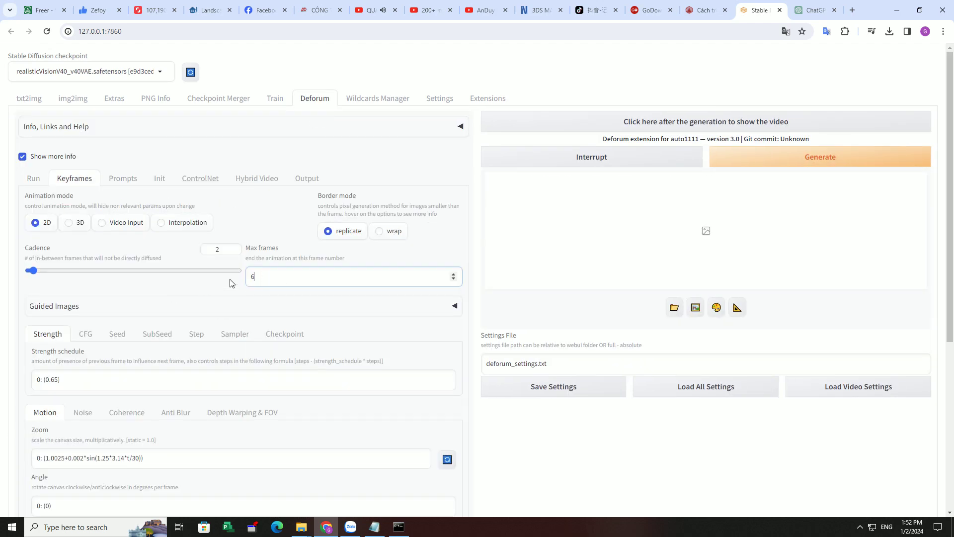
left_click(72, 227)
Transfer the strength schedule 0:(0.65),25:(0.55) from the Notepad notes into Deforum's Strength schedule.
scroll(153, 277, "down", 3)
key("alt+Tab")
left_click_drag(569, 114, 488, 115)
left_click(500, 115)
key("BackSpace")
left_click(542, 114)
key("BackSpace")
triple_click(215, 231)
type("0:(0.65),25:(0.55)")
Set Translation X to the notes' schedule 0:(0), 10:(1.5), 65:(1.5), 75:(0), 85:(-1.5), 300:(-1.5),315:(0), 330:(1.5).
left_click(374, 527)
left_click(649, 92)
left_click_drag(360, 34, 66, 34)
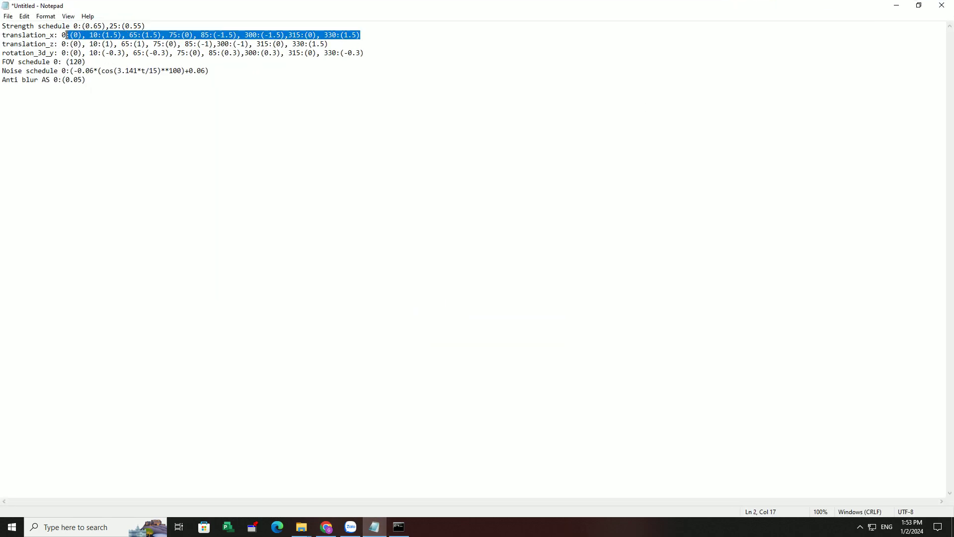
left_click(919, 5)
triple_click(94, 308)
type("0:(0), 10:(1.5), 65:(1.5), 75:(0), 85:(-1.5), 300:(-1.5),315:(0), 330:(1.5)")
Set Translation Z to the notes' schedule 0:(0), 10:(1), 65:(1), 75:(0), 85:(-1),300:(-1), 315:(0), 330:(1.5).
left_click(374, 527)
left_click(650, 92)
left_click_drag(329, 44, 79, 46)
left_click(896, 5)
left_click(287, 356)
type("0:(0), 10:(1), 65:(1), 75:(0), 85:(-1),300:(-1), 315:(0), 330:(1.5)")
Copy the rotation_3d_y schedule 0:(0), 10:(-0.3), 65:(-0.3), 75:(0), 85:(0.3),300:(0.3), 315:(0), 330:(-0.3) from the notes into Rotation 3D Y.
left_click(287, 401)
left_click(374, 527)
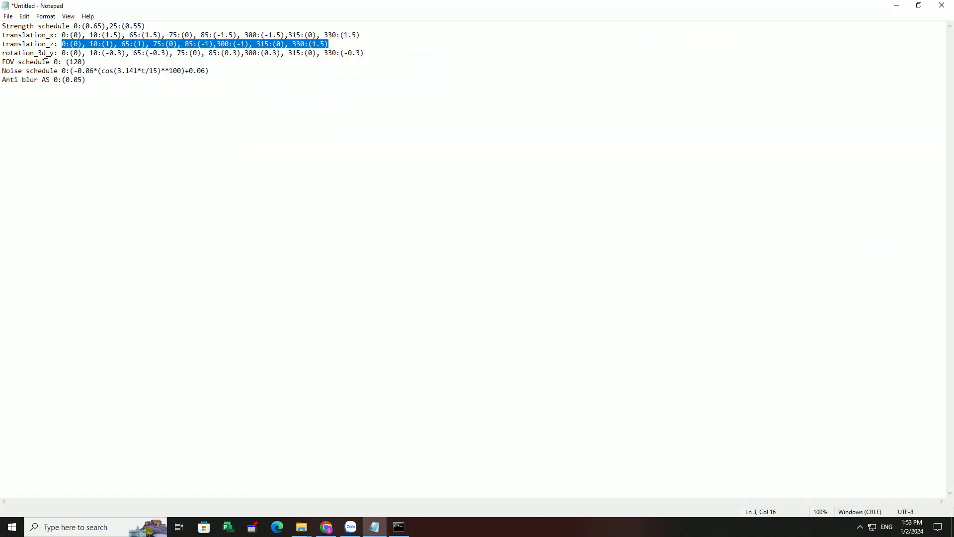
left_click_drag(62, 53, 365, 53)
key("ctrl+c")
key("alt+Tab")
scroll(96, 456, "down", 3)
triple_click(149, 328)
left_click(374, 527)
left_click(374, 526)
triple_click(136, 376)
key("ctrl+v")
Replace the Noise schedule with 0:(-0.06*(cos(3.141*t/15)**100)+0.06) copied from the notes.
left_click(82, 140)
left_click(374, 527)
left_click_drag(210, 70, 62, 71)
key("ctrl+c")
left_click(897, 5)
triple_click(225, 362)
key("ctrl+v")
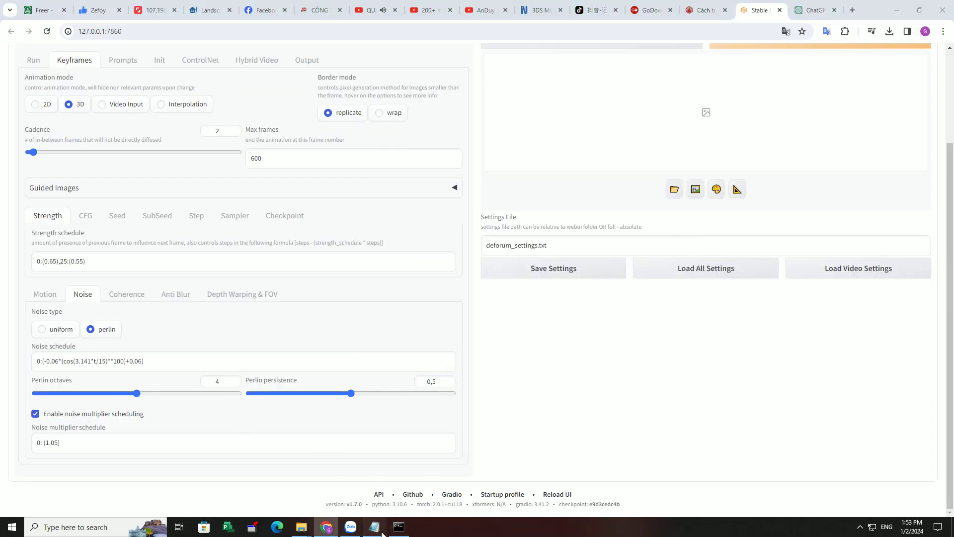
Set the FOV schedule in the depth warping settings to 0: (120), as given in the notes.
left_click(374, 526)
left_click(375, 526)
left_click(169, 294)
left_click(374, 527)
left_click(374, 527)
left_click(242, 308)
left_click(374, 527)
left_click_drag(501, 150, 499, 150)
left_click(92, 273)
scroll(92, 272, "down", 3)
triple_click(46, 326)
type("0: (120)")
Replace the Anti Blur amount schedule with 0:(0.05) copied from the notes.
left_click(176, 157)
left_click(374, 527)
left_click_drag(625, 159, 469, 167)
key("ctrl+c")
triple_click(74, 340)
key("ctrl+v")
scroll(335, 296, "up", 3)
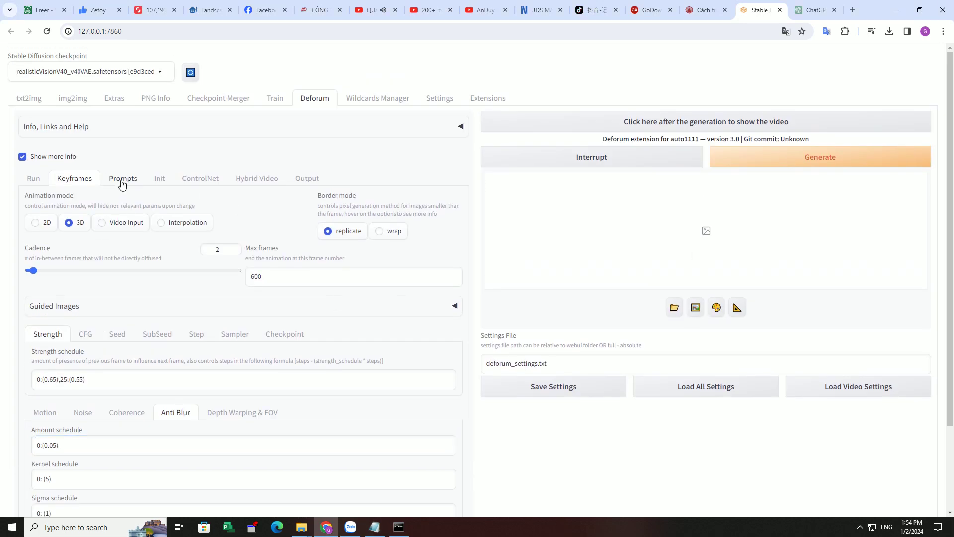
Review Deforum's Output, Hybrid Video, ControlNet, Init and Prompts settings and recheck the maximum frame count.
left_click(307, 178)
left_click(257, 178)
left_click(200, 178)
left_click(160, 177)
left_click(122, 178)
left_click_drag(174, 283, 37, 273)
left_click(181, 287)
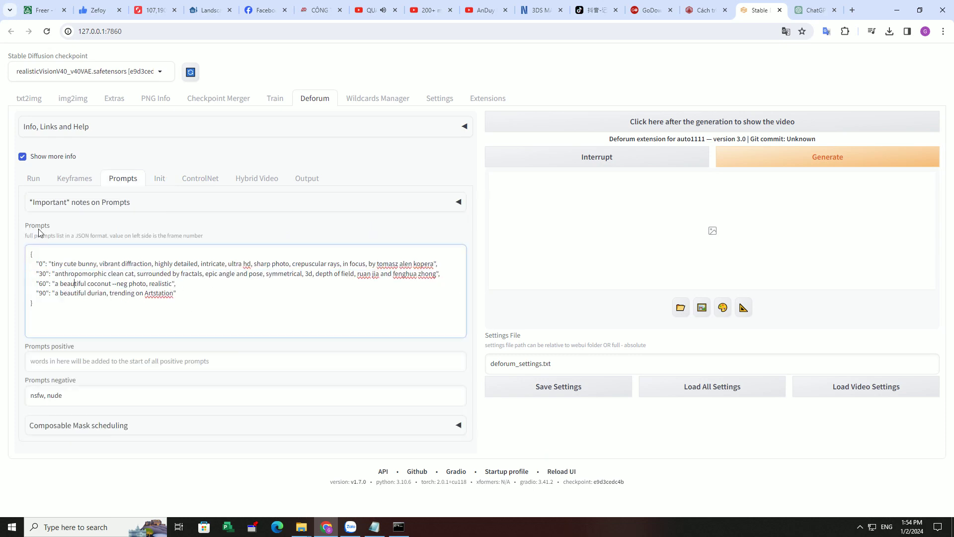
left_click(74, 178)
double_click(261, 269)
left_click(130, 180)
Duplicate the frame 30 and 60 prompt lines (clean cat and coconut) twice below the frame 60 line.
left_click_drag(176, 294, 31, 273)
left_click(185, 285)
key("Return")
key("Return")
key("Return")
key("Return")
key("ctrl+c")
left_click(41, 292)
key("ctrl+v")
left_click_drag(115, 316, 26, 326)
key("ctrl+v")
Renumber the duplicated cat and coconut prompt lines to frames 90, 120, 150 and 180.
type("90")
key("Down")
key("shift+Left")
key("shift+Left")
type("120")
key("Down")
key("Left")
key("shift+Left")
key("shift+Left")
type("150")
key("Down")
key("Left")
key("shift+Left")
key("shift+Left")
type("180")
Duplicate the frame 150 and 180 prompt lines directly above the durian prompt.
left_click_drag(179, 323, 31, 313)
key("ctrl+c")
left_click(50, 332)
key("ctrl+v")
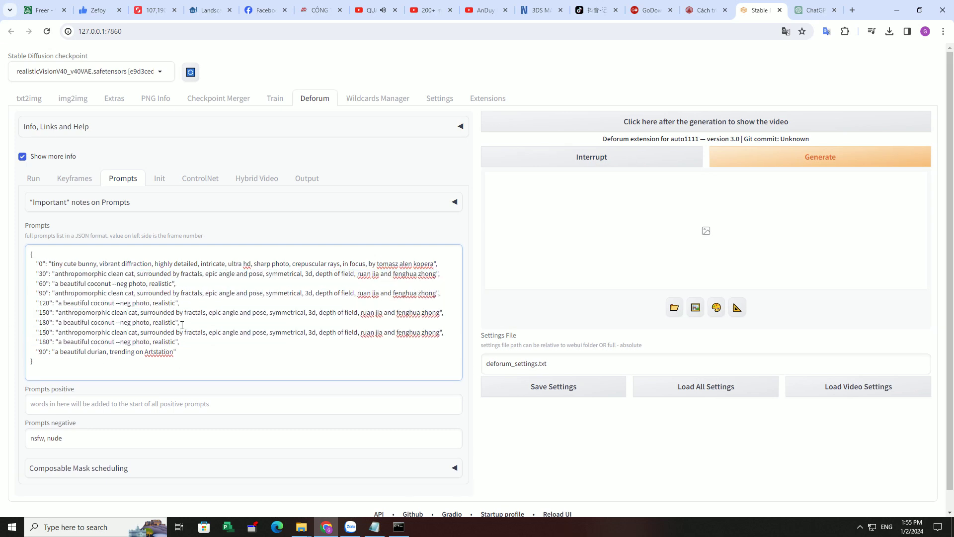
Renumber the last duplicated cat and coconut prompt lines to frames 210 and 240.
key("BackSpace")
key("BackSpace")
key("BackSpace")
type("210")
key("Down")
key("BackSpace")
key("BackSpace")
key("BackSpace")
type("240")
Duplicate the frame 240 coconut line as frame 270 and change the durian prompt's frame number to 30.
left_click_drag(31, 342, 213, 338)
key("ctrl+c")
key("Right")
key("Return")
key("ctrl+v")
left_click(46, 351)
key("BackSpace")
type("7")
key("Down")
key("BackSpace")
key("BackSpace")
type("30")
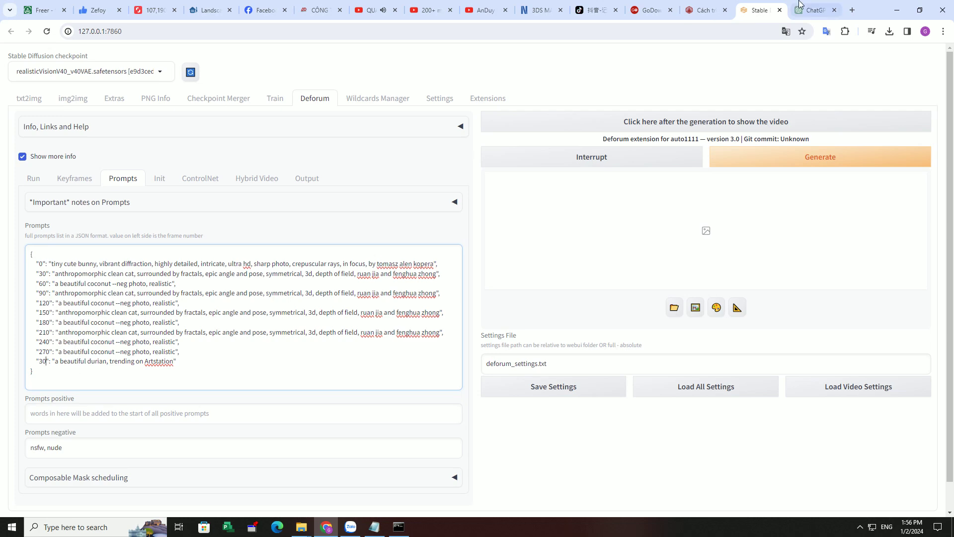
Replace the frame 0, 30 and 60 prompt texts with the full modern villa prompt and LoRA tags from txt2img.
left_click(815, 10)
left_click(760, 10)
left_click(29, 98)
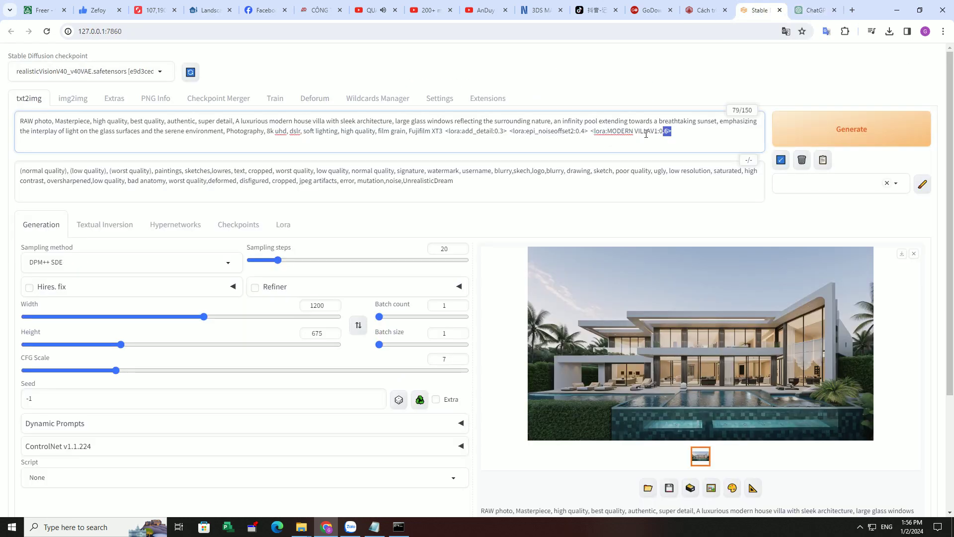
left_click(300, 100)
left_click_drag(51, 264, 436, 264)
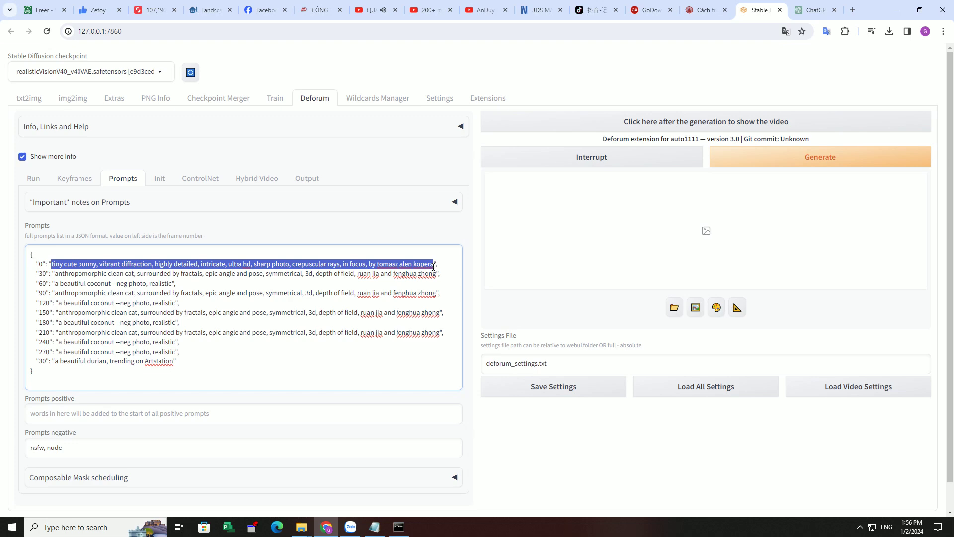
key("ctrl+v")
left_click_drag(54, 303, 439, 302)
key("ctrl+v")
left_click_drag(54, 342, 176, 343)
key("ctrl+v")
Replace frame 30's scene description with ChatGPT's elegant contemporary villa nestled in a coastal cliff.
left_click(815, 10)
left_click_drag(444, 241, 558, 277)
key("ctrl+c")
left_click(761, 10)
left_click_drag(270, 302, 195, 323)
key("ctrl+v")
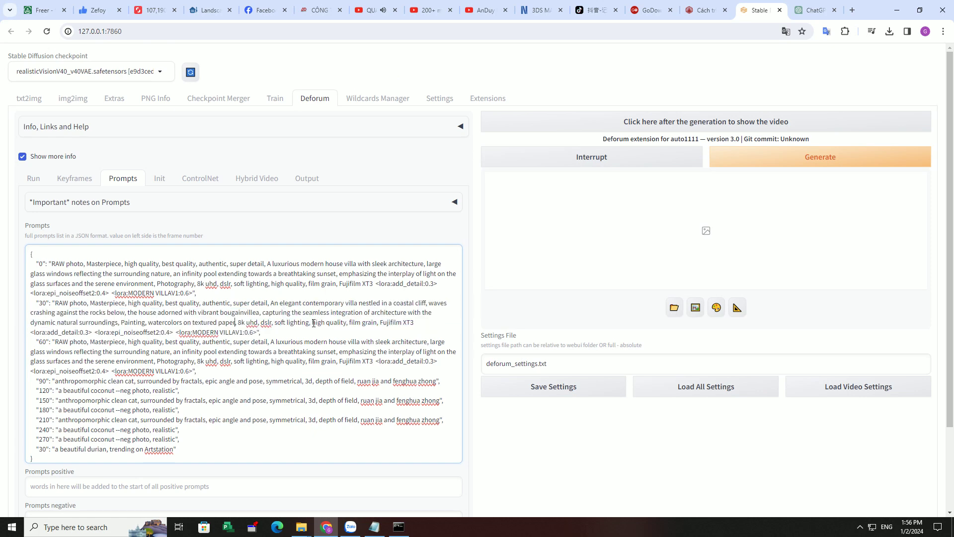
Replace frame 60's scene description with ChatGPT's minimalistic villa surrounded by a flourishing botanical garden.
left_click(815, 10)
left_click_drag(444, 312, 595, 350)
key("ctrl+c")
left_click(760, 10)
left_click_drag(271, 326, 196, 347)
key("ctrl+v")
Copy the complete frame 60 prompt text over the prompts of frames 90, 120, 150 and 180.
scroll(196, 347, "down", 1)
mouse_move(296, 306)
left_mouse_down()
mouse_move(53, 277)
mouse_move(293, 305)
left_mouse_up()
key("ctrl+c")
left_click_drag(55, 315, 439, 315)
key("ctrl+v")
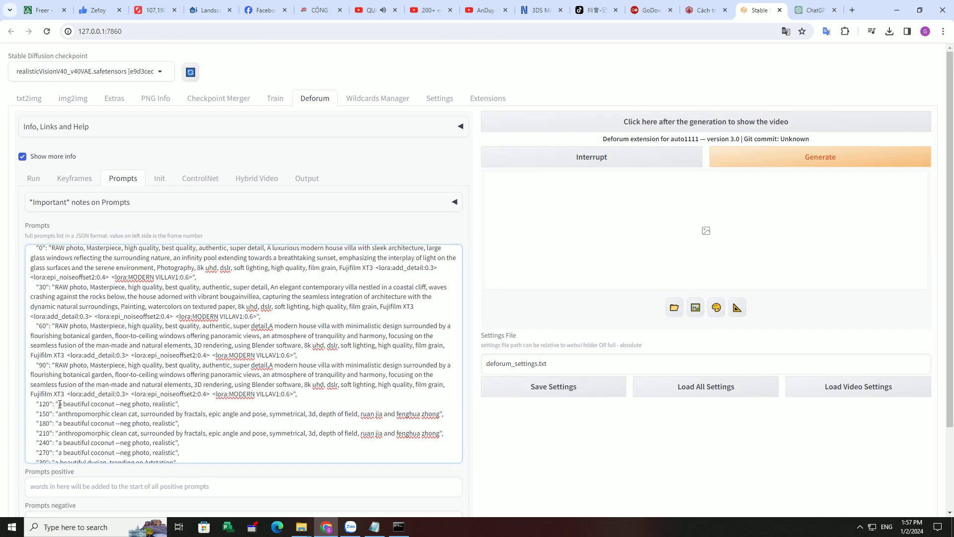
left_click_drag(56, 403, 177, 403)
key("ctrl+v")
left_click_drag(59, 384, 440, 386)
key("ctrl+v")
left_click_drag(57, 423, 179, 423)
key("ctrl+v")
Replace frame 90's scene description with ChatGPT's contemporary hillside villa overlooking a valley blanketed with mist.
scroll(270, 322, "up", 5)
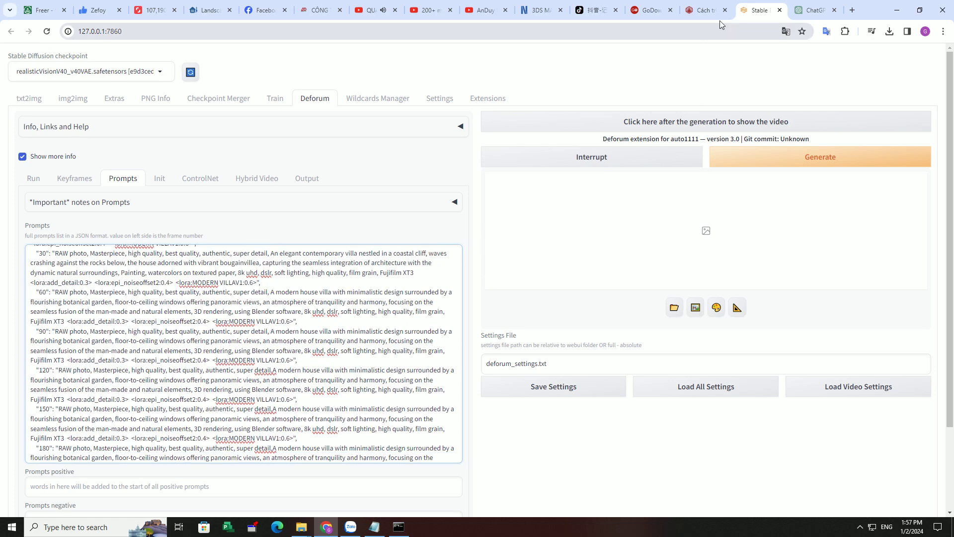
key("ctrl+Tab")
left_click_drag(444, 233, 456, 272)
key("ctrl+c")
key("ctrl+shift+Tab")
left_click_drag(271, 331, 304, 351)
key("ctrl+v")
Replace frame 120's scene description with ChatGPT's modern villa standing amidst a picturesque desert landscape.
scroll(304, 351, "down", 3)
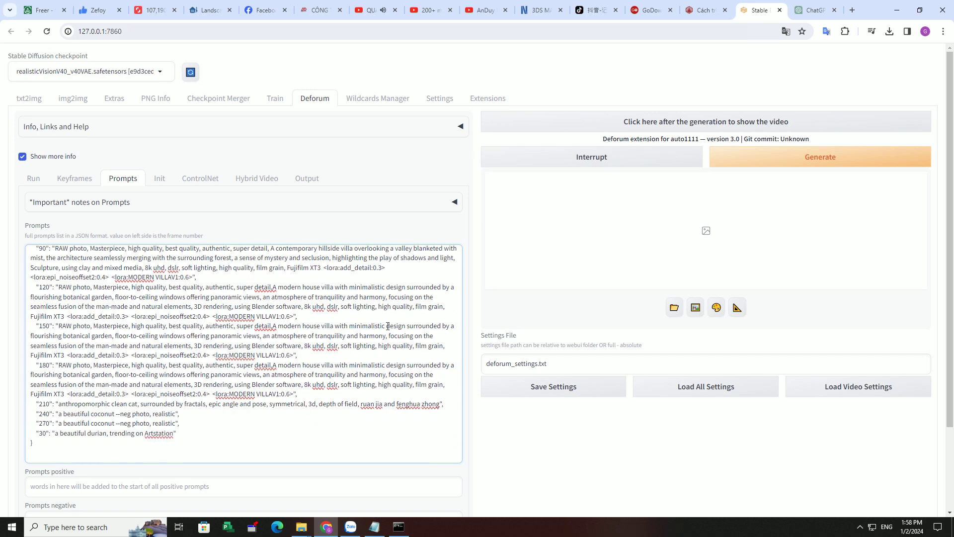
key("ctrl+Tab")
left_click_drag(445, 72, 628, 96)
key("ctrl+c")
key("ctrl+shift+Tab")
left_click_drag(272, 287, 297, 306)
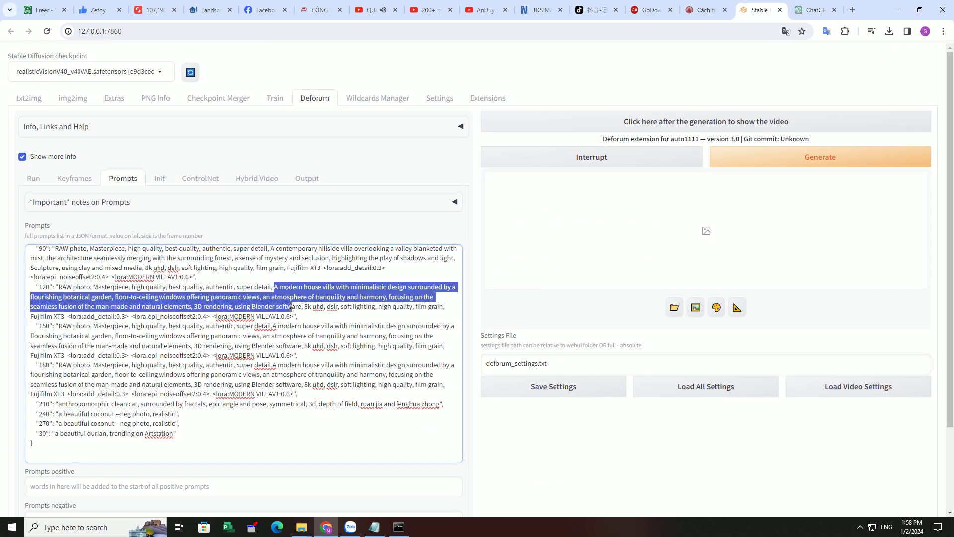
key("ctrl+v")
Replace frame 150's scene description with ChatGPT's avant-garde villa suspended over a cliff, surrounded by a futuristic cityscape.
key("ctrl+Tab")
left_click_drag(444, 141, 511, 174)
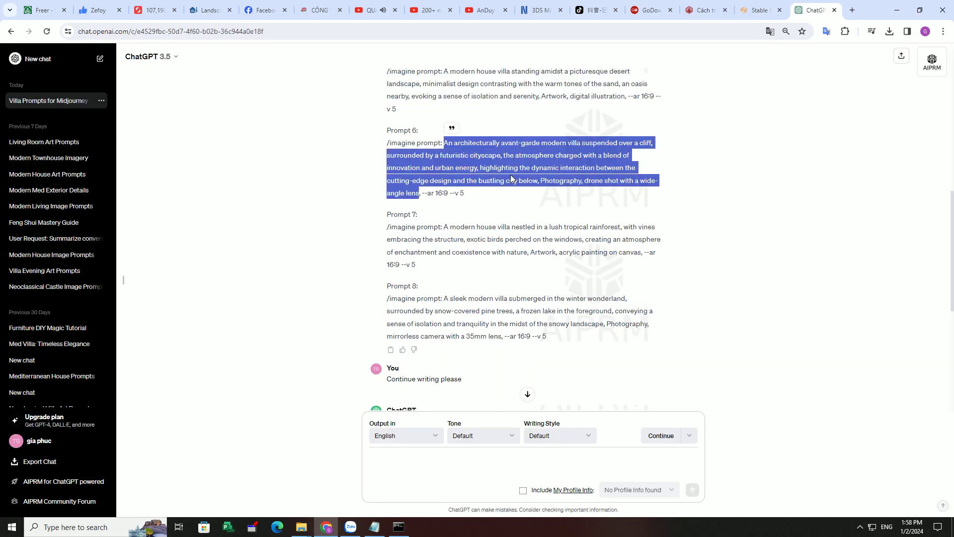
key("ctrl+c")
key("ctrl+shift+Tab")
left_click_drag(272, 325, 304, 346)
key("ctrl+v")
scroll(275, 350, "up", 2)
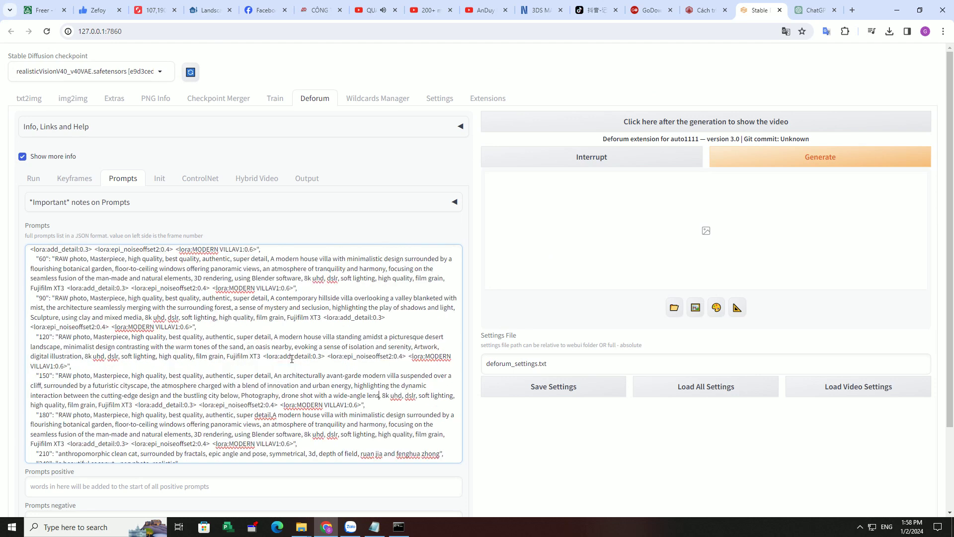
scroll(301, 297, "down", 2)
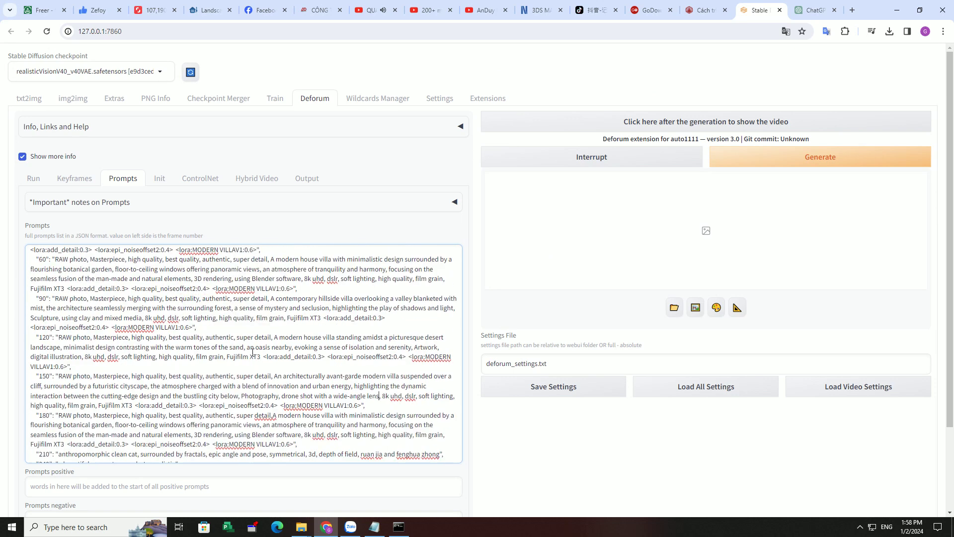
Replace frame 180's scene description with ChatGPT's modern villa nestled in a lush tropical rainforest.
key("ctrl+Tab")
left_click_drag(442, 227, 642, 254)
key("ctrl+c")
key("ctrl+shift+Tab")
left_click_drag(269, 364, 291, 387)
key("ctrl+v")
key("ctrl+Tab")
left_click_drag(444, 298, 501, 337)
key("ctrl+c")
key("ctrl+shift+Tab")
Copy the frame 180 prompt over frames 210, 240, 270 and the durian line, and renumber the durian line to 300.
left_click_drag(115, 344, 59, 315)
key("ctrl+c")
left_click_drag(58, 354, 442, 355)
key("ctrl+v")
scroll(105, 375, "down", 1)
left_click_drag(58, 413, 181, 419)
key("ctrl+v")
left_click_drag(58, 429, 175, 436)
key("ctrl+v")
key("ctrl+v")
type("0")
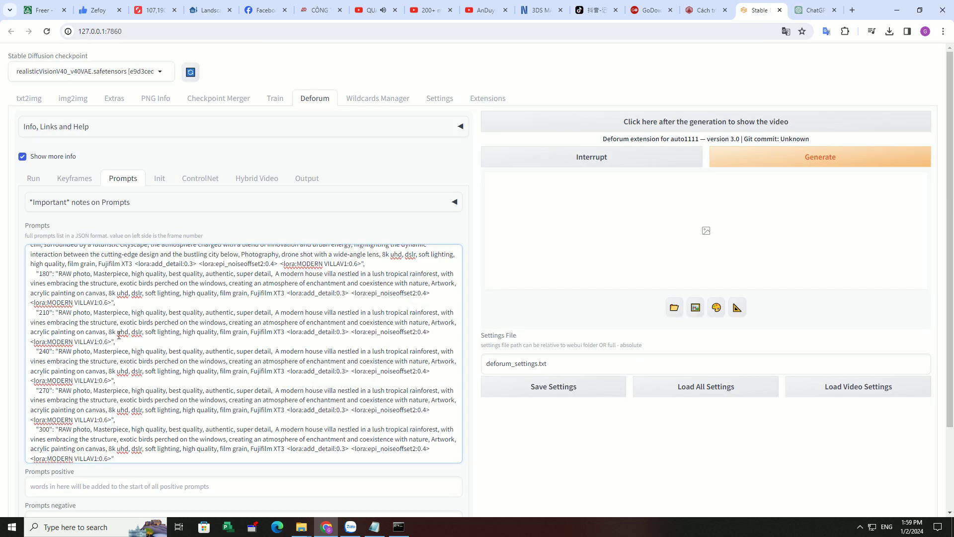
Replace the scene descriptions of frame 210 with the stormy-sea cliff villa and frame 240 with the bustling metropolis villa.
left_click_drag(275, 312, 105, 332)
key("ctrl+v")
left_click(815, 6)
scroll(497, 248, "down", 1)
left_click_drag(444, 252, 439, 289)
left_click(760, 10)
left_click_drag(275, 351, 107, 371)
key("ctrl+v")
Replace frame 270's scene description with ChatGPT's modern villa in the midst of a vast lavender field.
left_click(816, 10)
left_click_drag(444, 275, 553, 301)
left_click(761, 10)
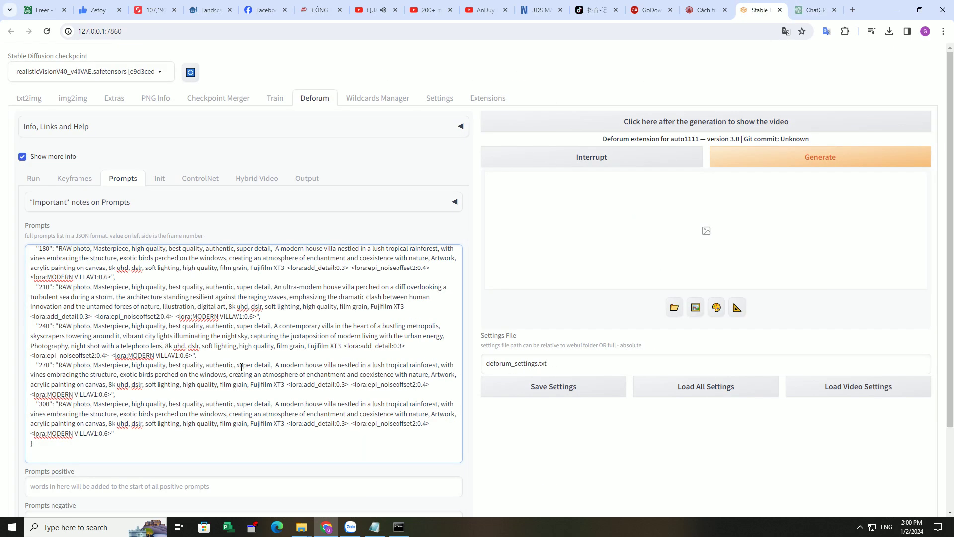
left_click_drag(275, 365, 107, 385)
key("ctrl+v")
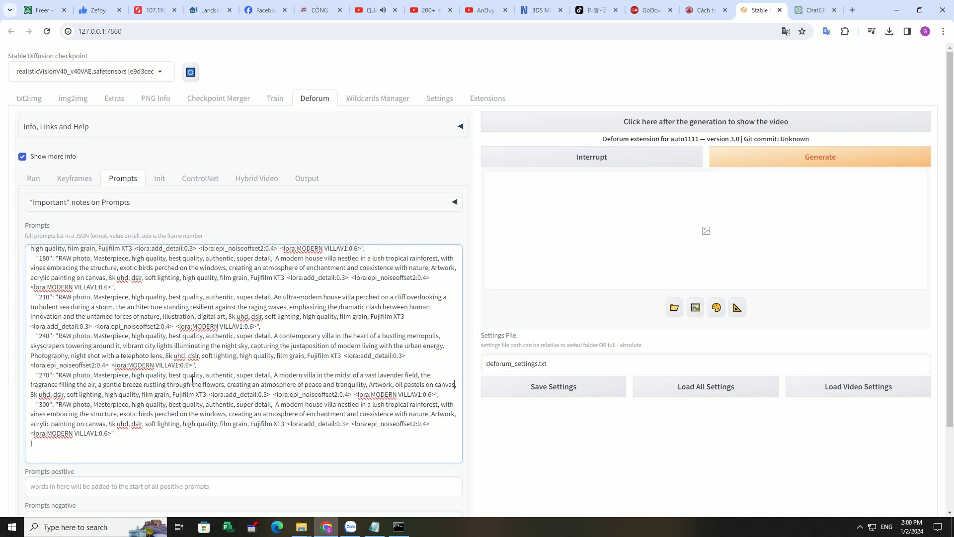
Replace frame 300's scene description with ChatGPT's architecturally innovative villa suspended over a crystal-clear lake.
left_click(708, 10)
left_click(806, 6)
left_click_drag(447, 334, 554, 372)
key("ctrl+shift+Tab")
left_click_drag(276, 404, 113, 433)
key("ctrl+v")
Replace Deforum's negative prompt with the full negative prompt copied from txt2img.
key("Tab")
key("Tab")
scroll(60, 441, "up", 3)
left_click(29, 98)
left_click_drag(454, 182, 272, 85)
left_click(315, 98)
scroll(188, 298, "down", 3)
key("ctrl+v")
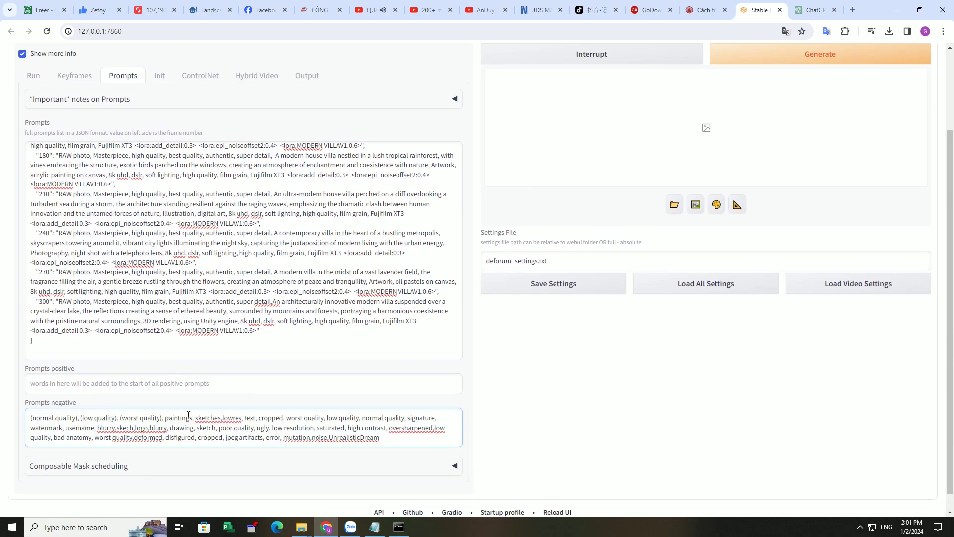
Check Deforum's ControlNet, Output and Run settings and start generating the animation.
scroll(188, 412, "up", 3)
left_click(209, 178)
left_click(307, 178)
left_click(33, 178)
left_click(802, 159)
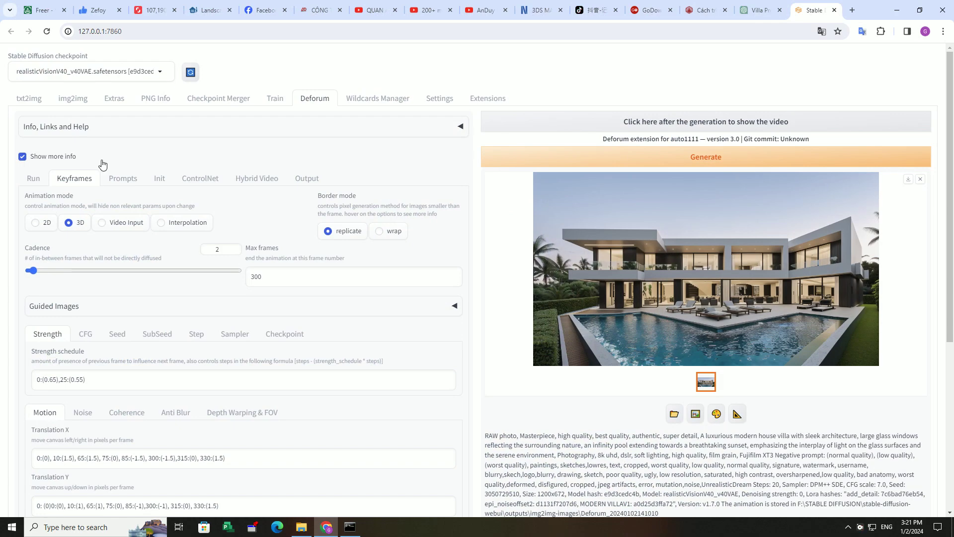
Open the first generated frame from the Deforum folder inside the stable-diffusion-webui outputs in File Explorer.
left_click(897, 10)
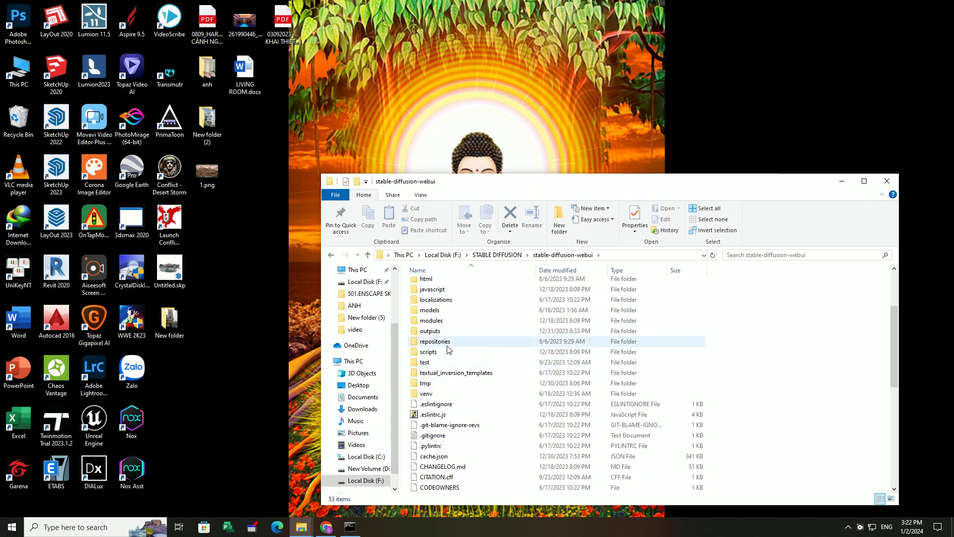
double_click(470, 297)
double_click(470, 300)
double_click(490, 302)
Step forward through the generated villa frames in the image viewer.
key("Right")
key("Right")
key("Right")
key("Right")
key("Right")
key("Right")
key("Right")
key("Right")
key("Right")
key("Right")
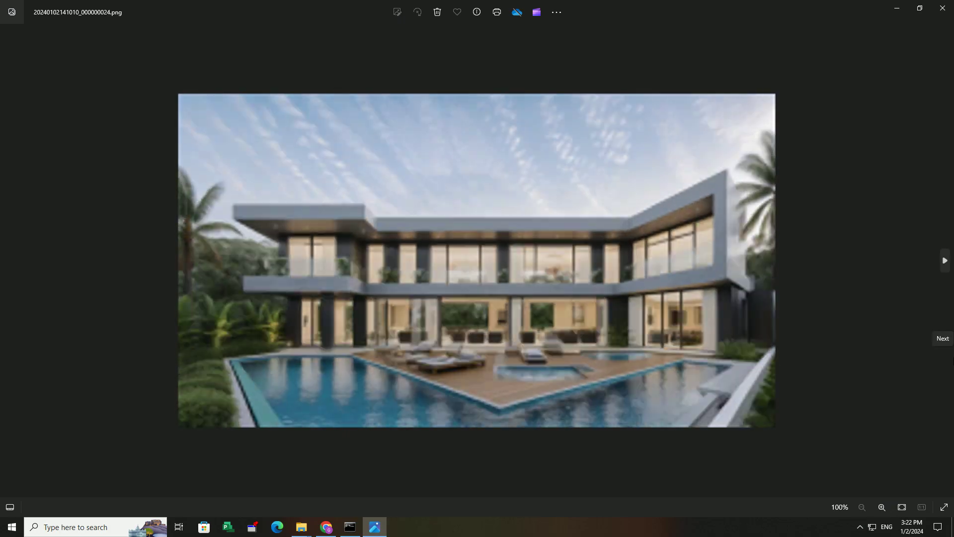